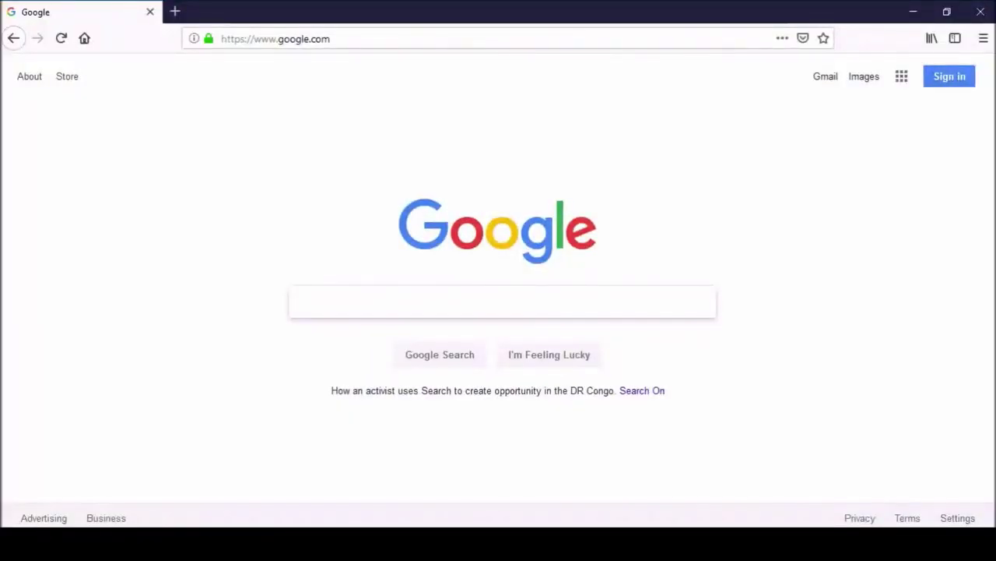
# Search Google for 'safe ip' and open the official freesafeip.com website
pyautogui.write('safe ip')
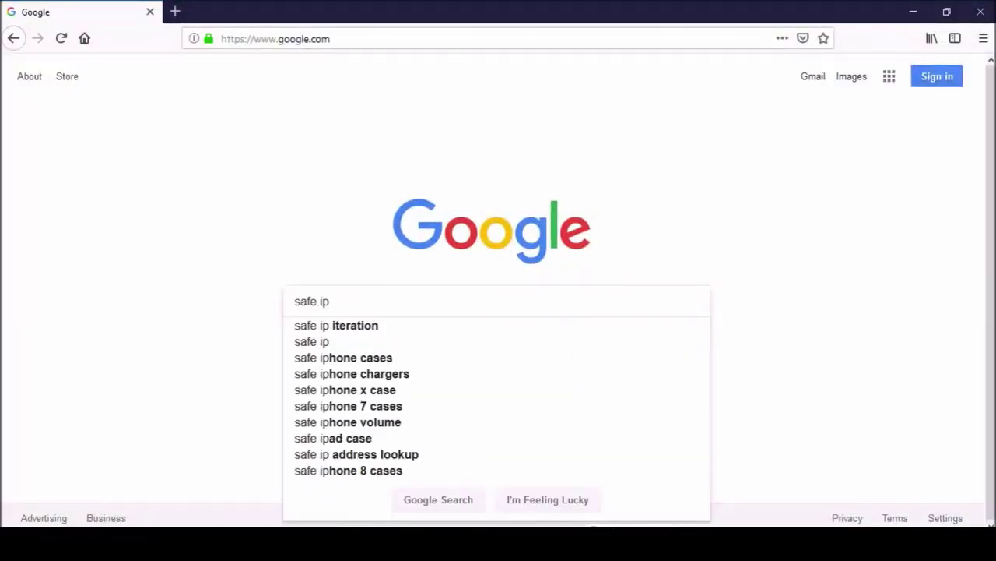
pyautogui.press('Return')
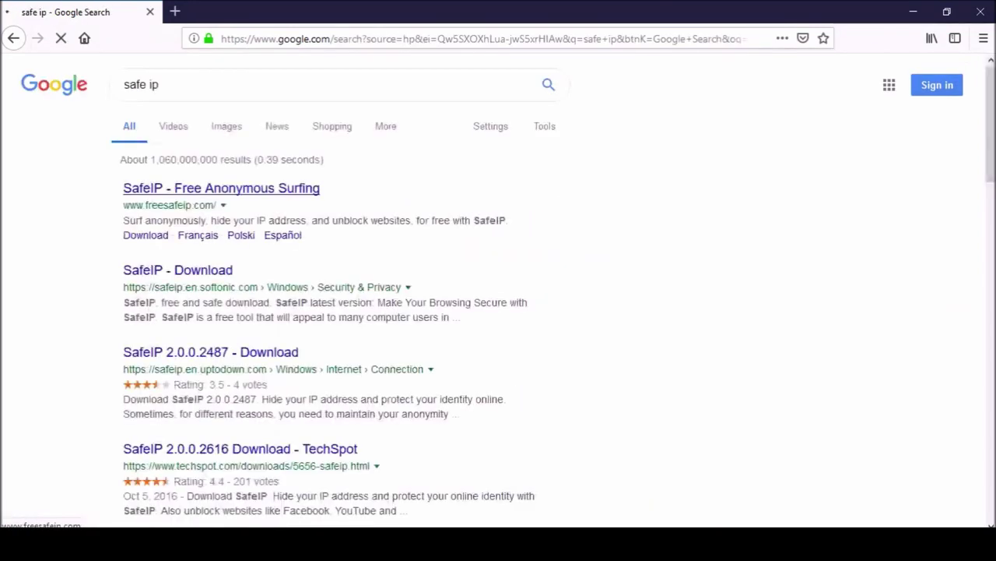
pyautogui.click(221, 188)
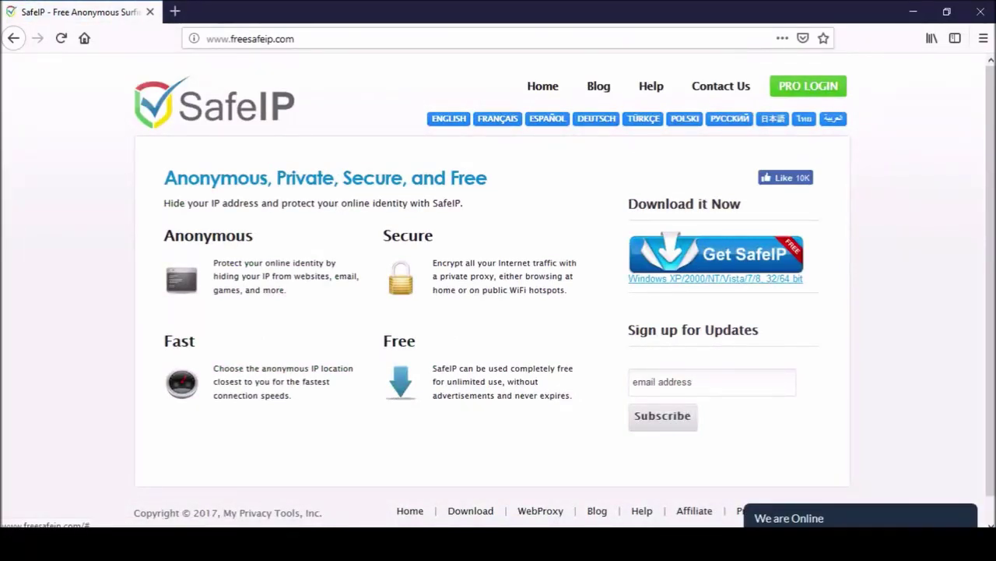
# Download the SafeIP installer and save the SafeIP.exe file
pyautogui.click(785, 279)
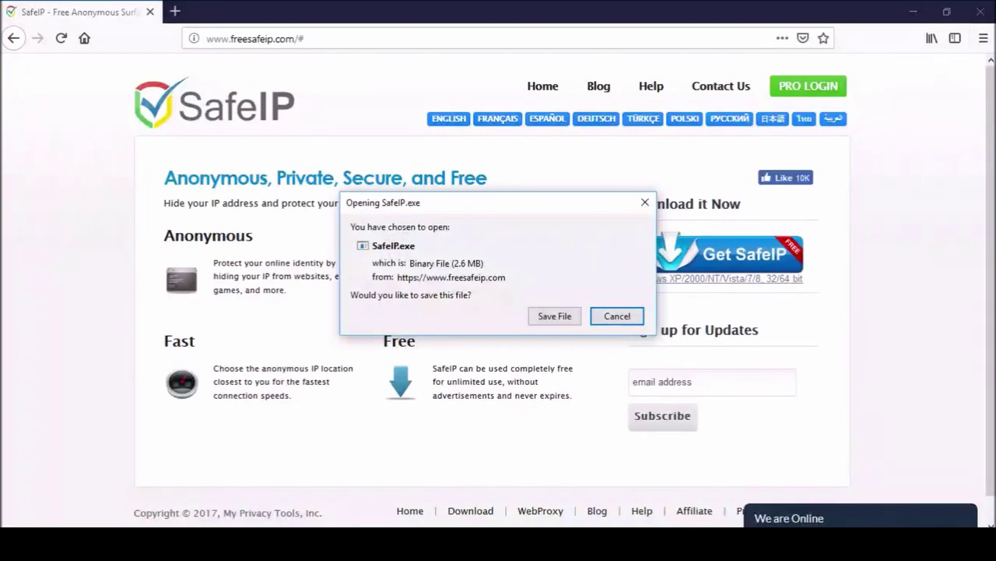
pyautogui.press('Tab')
pyautogui.press('Return')
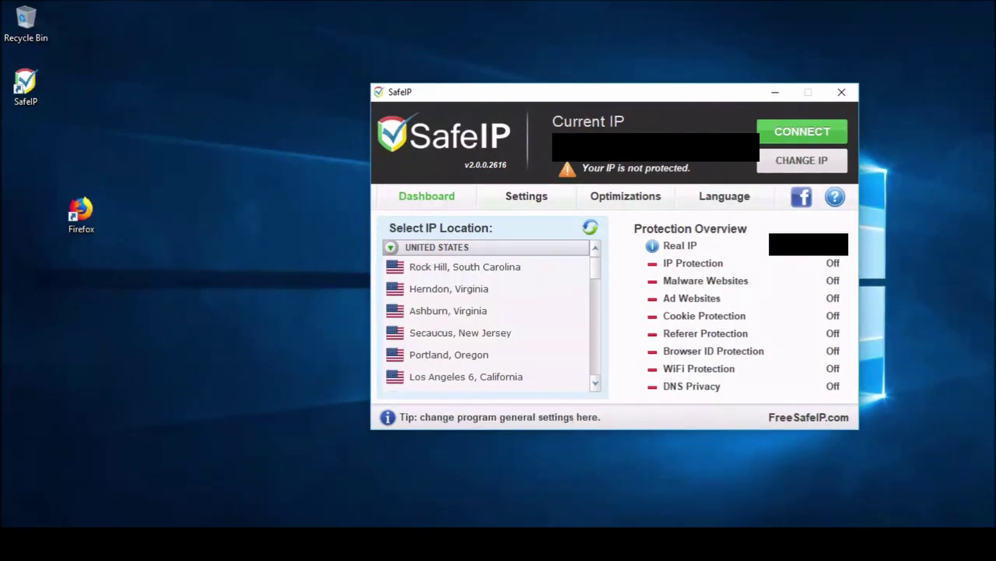
# Switch SafeIP to its Settings page to view protection and IP rotation options
pyautogui.click(527, 195)
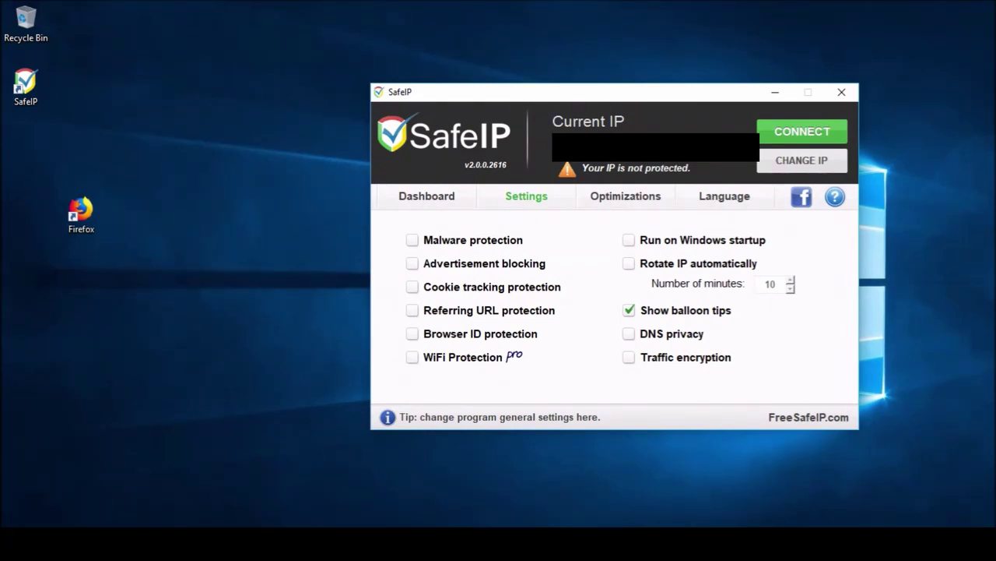
# Set the connection optimization to Anonymous web browsing (default) instead of Fast content streaming
pyautogui.click(625, 195)
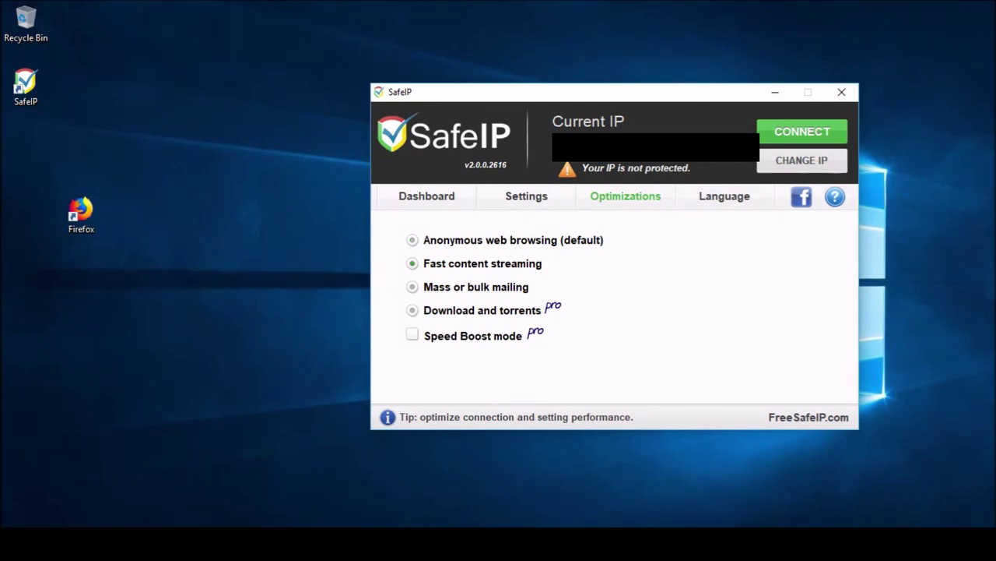
pyautogui.click(413, 239)
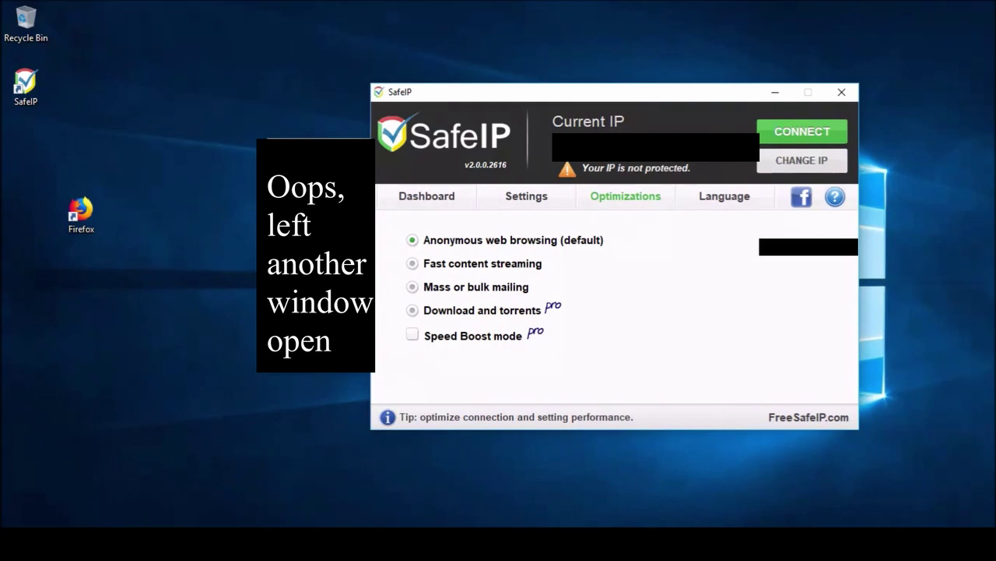
pyautogui.click(426, 196)
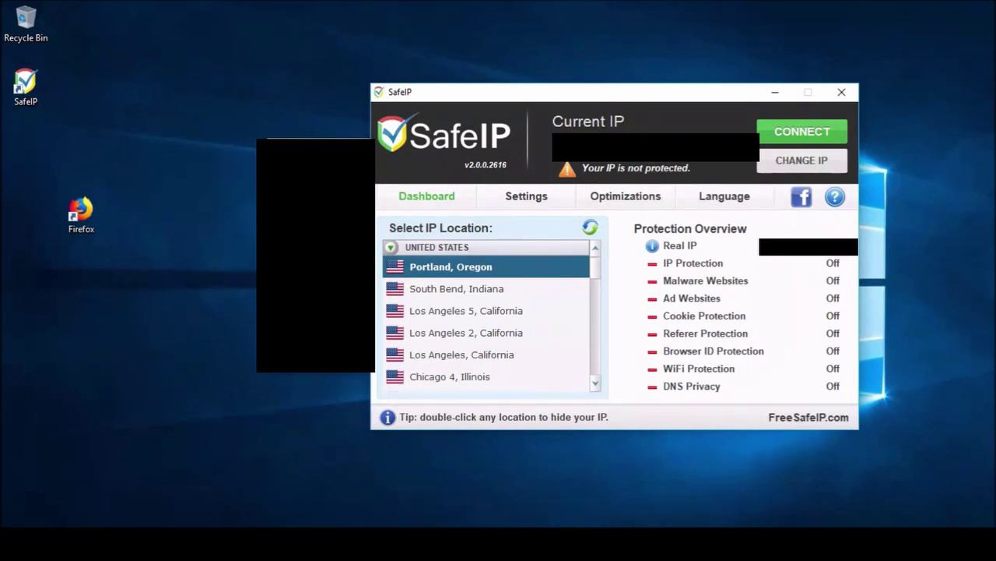
pyautogui.scroll(-1, 487, 319)
pyautogui.scroll(1, 487, 320)
pyautogui.scroll(-10, 487, 320)
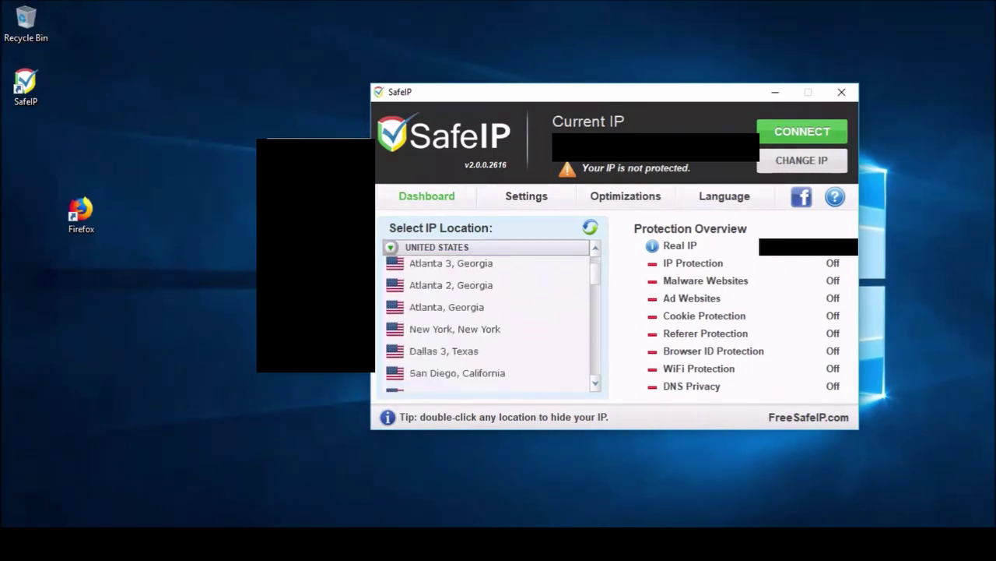
pyautogui.scroll(-5, 487, 320)
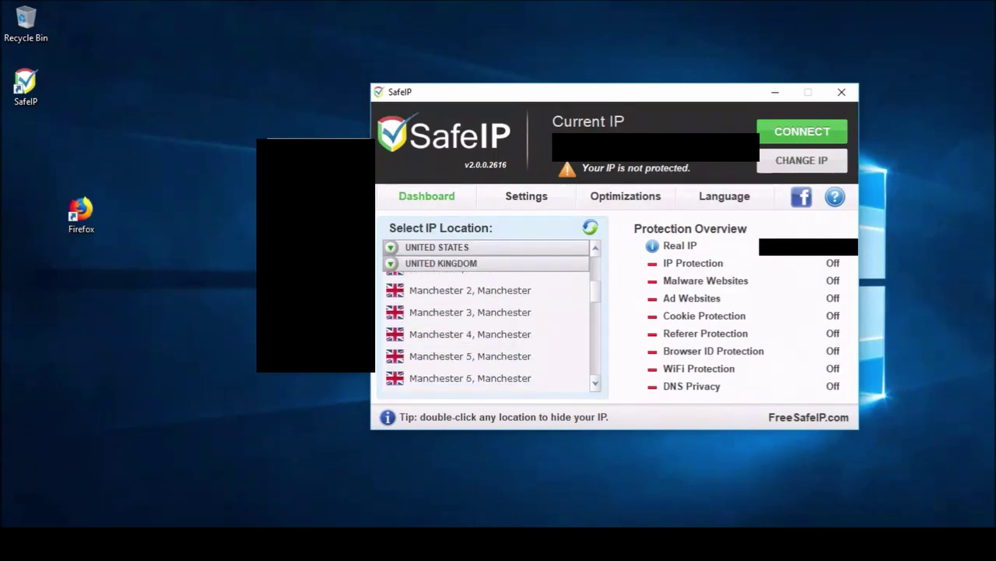
pyautogui.scroll(-3, 486, 319)
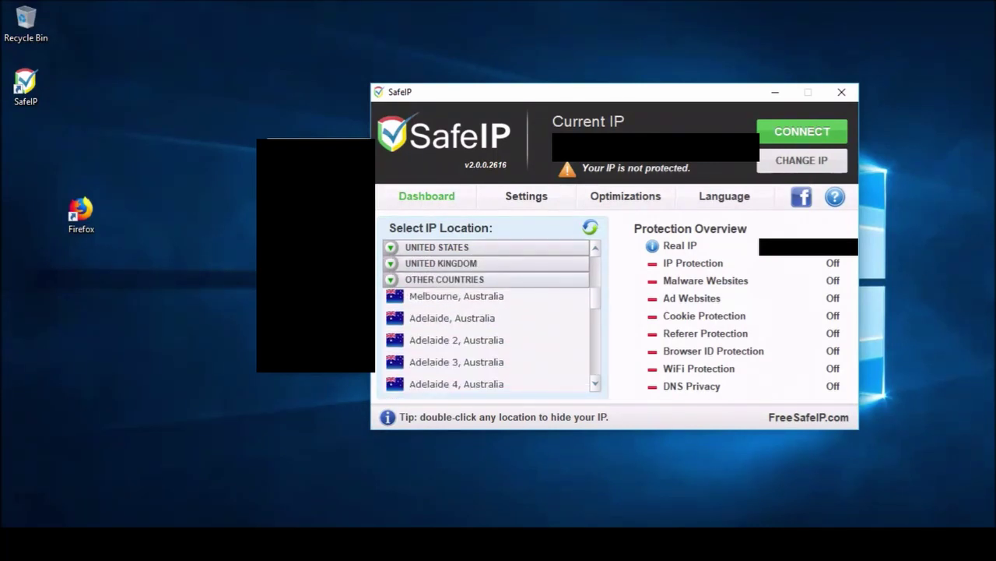
pyautogui.scroll(-1, 487, 335)
pyautogui.scroll(-1, 487, 335)
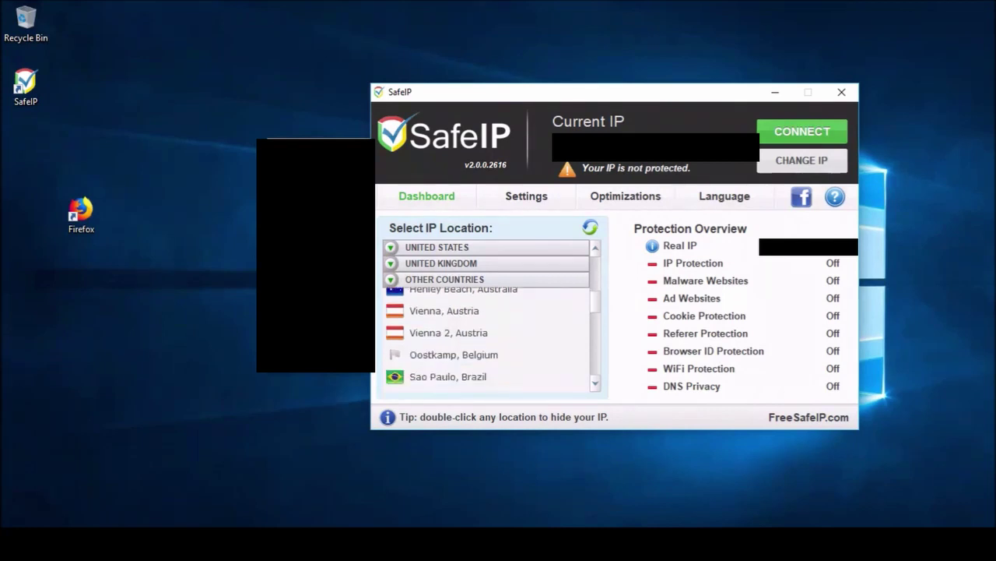
pyautogui.scroll(-3, 487, 335)
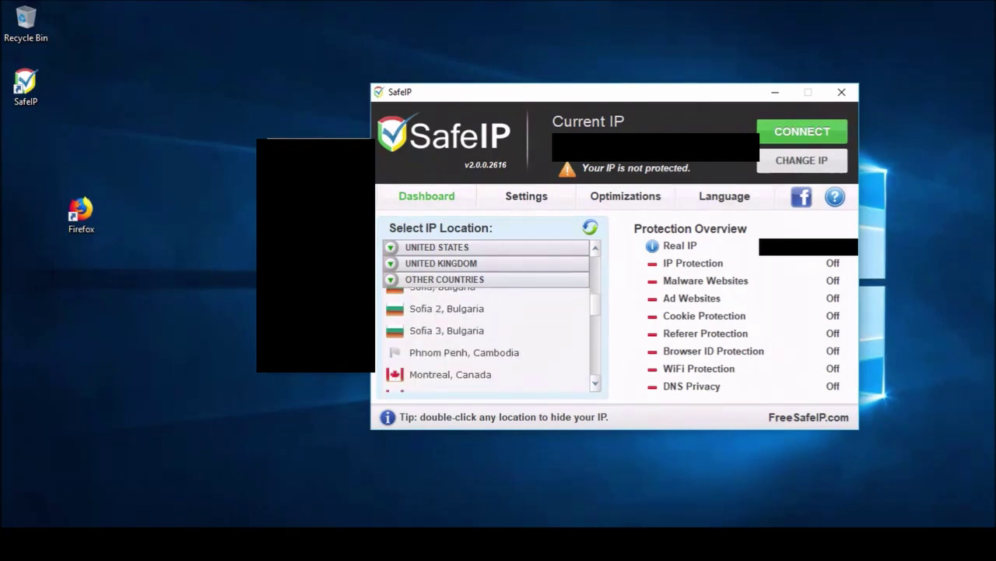
pyautogui.scroll(15, 487, 266)
# Connect SafeIP through the Portland, Oregon (United States) proxy location
pyautogui.click(452, 266)
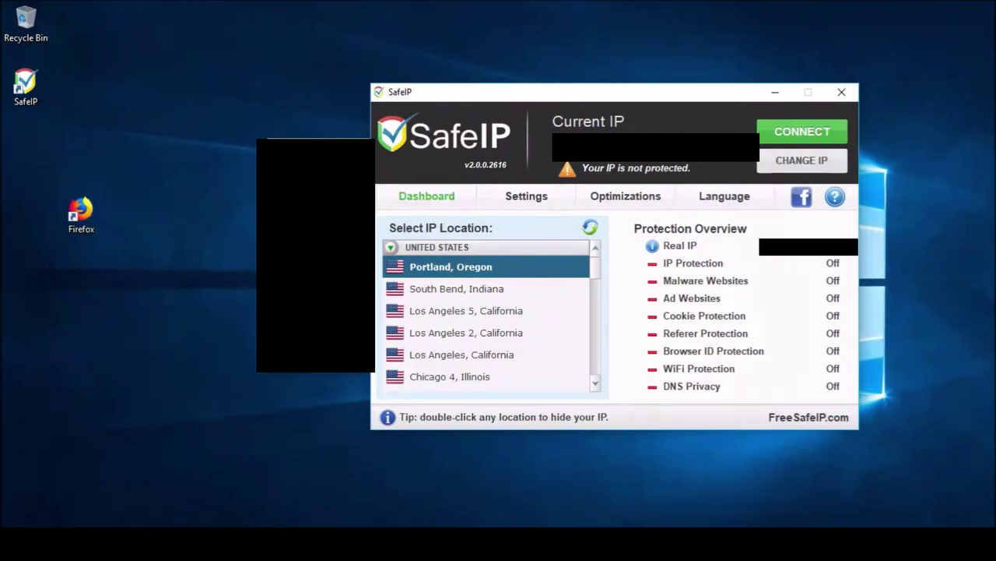
pyautogui.click(802, 131)
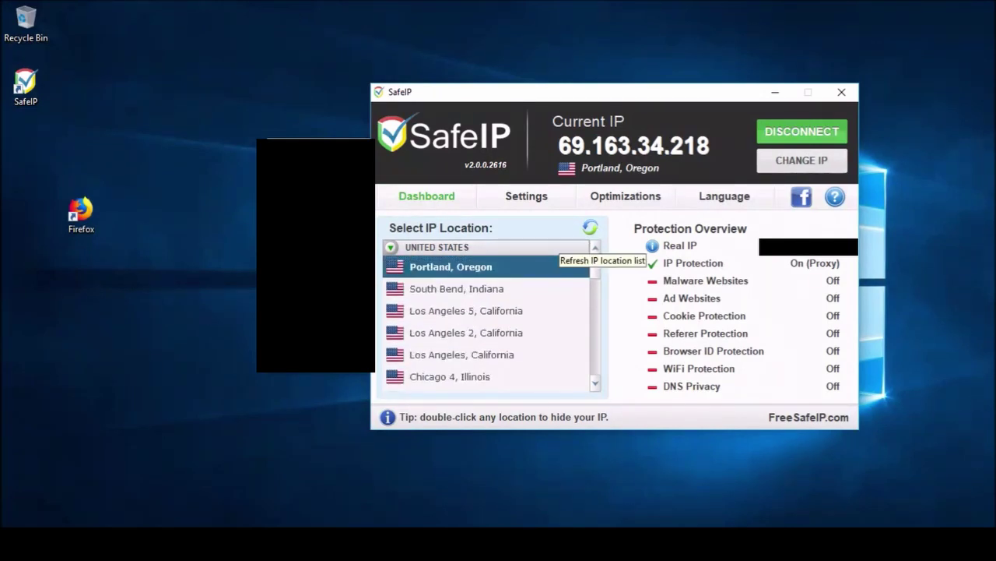
# Refresh the location list and reselect Portland, Oregon to get proxy IP 69.163.34.216
pyautogui.click(590, 227)
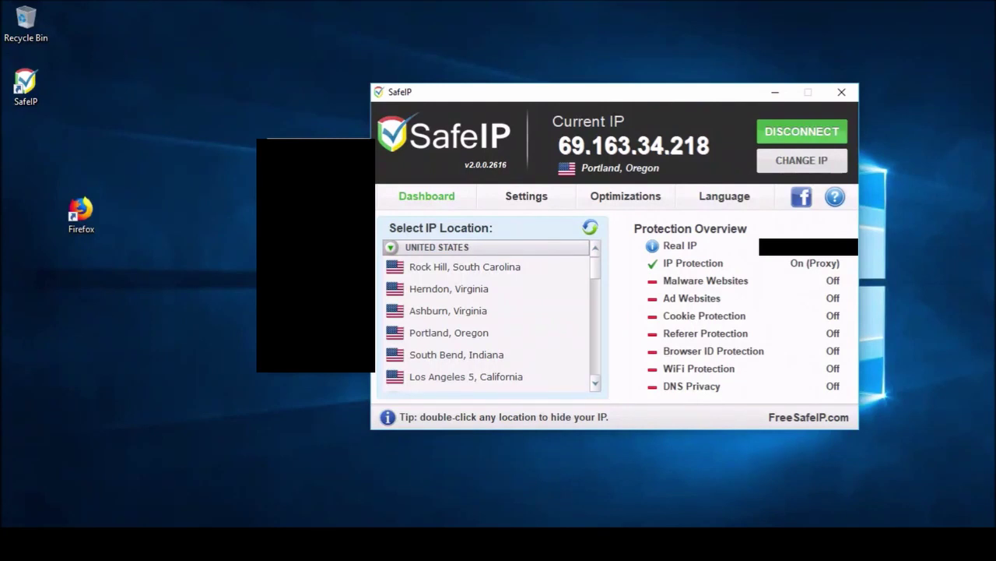
pyautogui.click(469, 266)
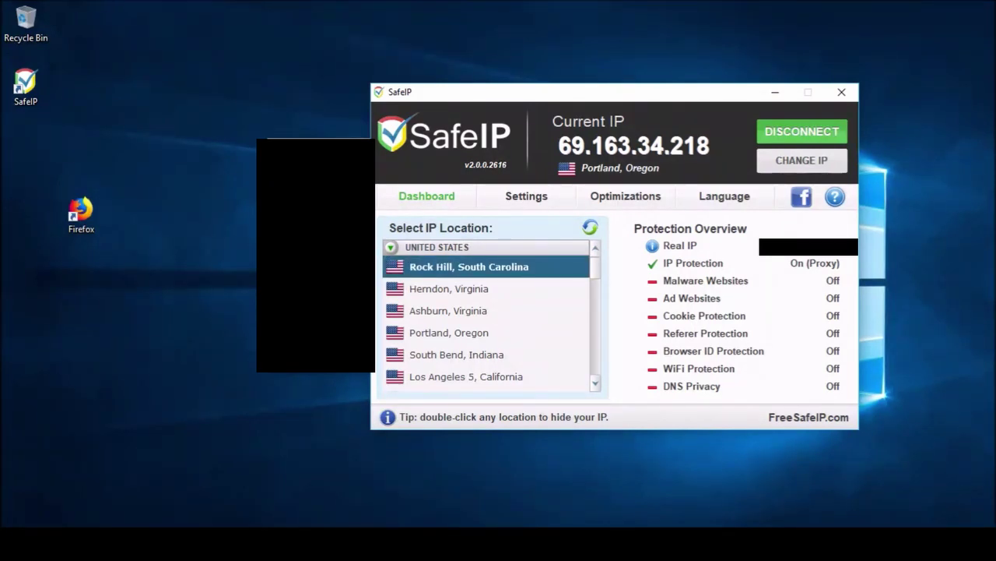
pyautogui.click(451, 332)
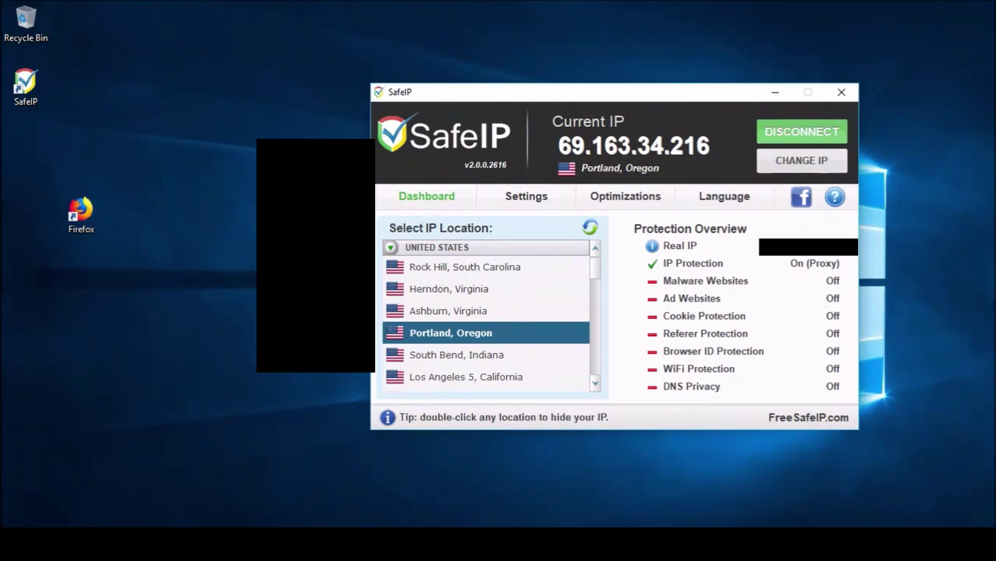
pyautogui.click(526, 196)
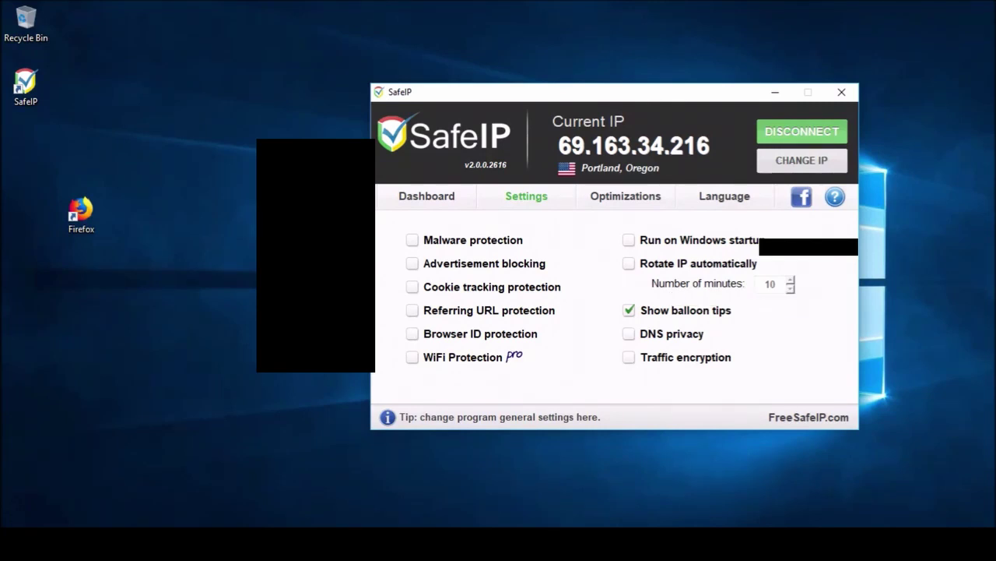
# Enable Rotate IP automatically at a 5-minute interval and verify it in Settings
pyautogui.click(629, 263)
pyautogui.press('Down')
pyautogui.press('Down')
pyautogui.press('Down')
pyautogui.press('Down')
pyautogui.click(426, 195)
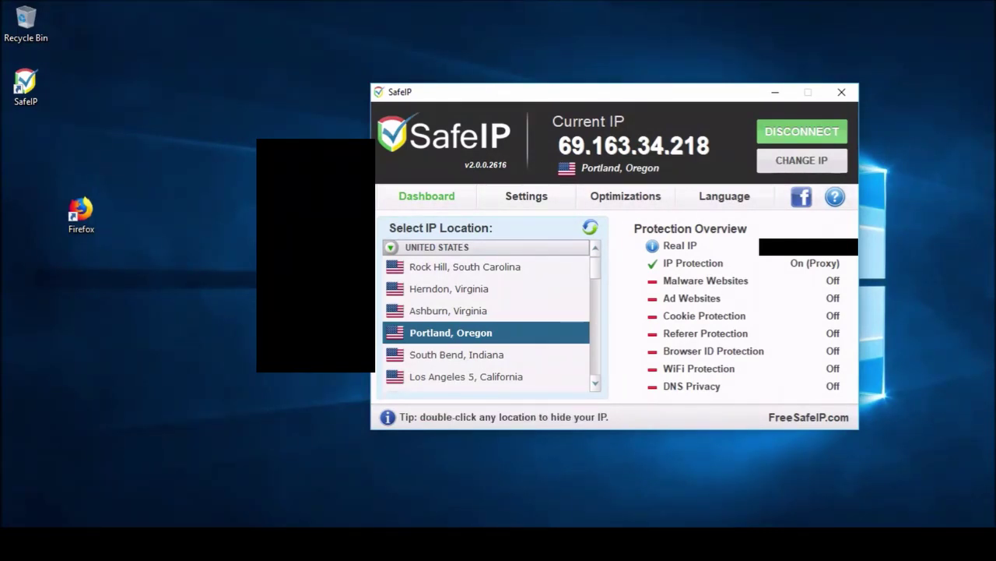
pyautogui.click(527, 196)
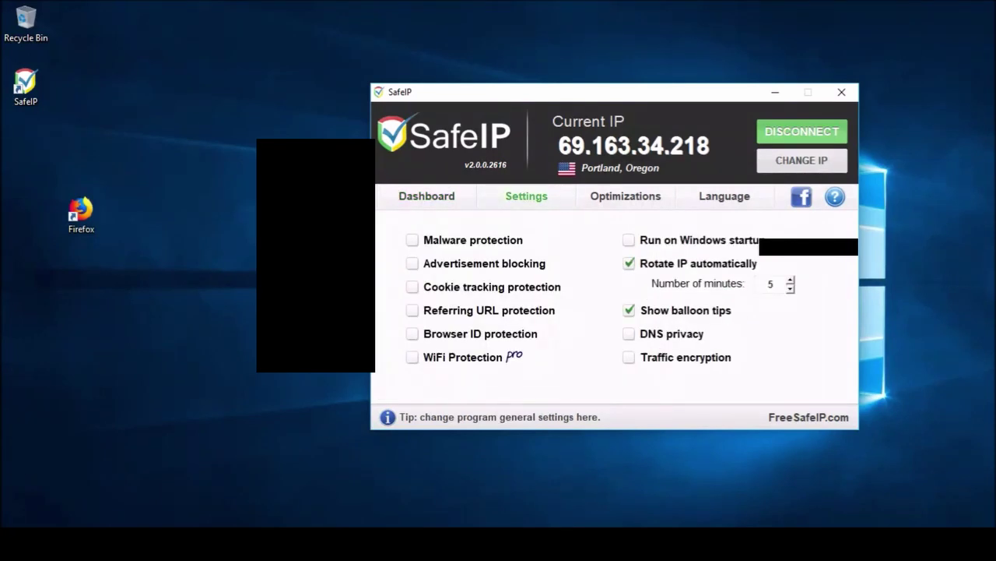
pyautogui.click(426, 196)
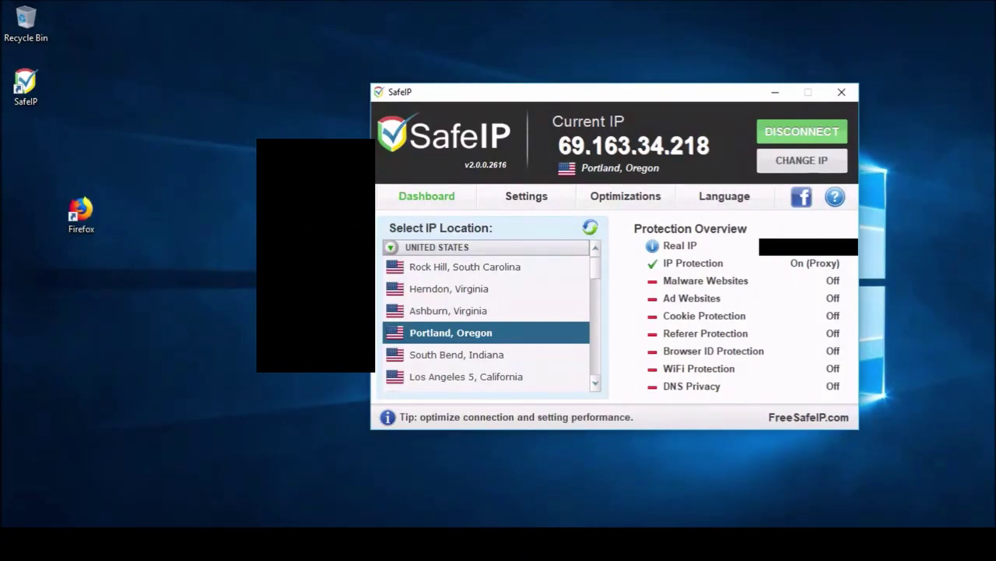
pyautogui.click(526, 196)
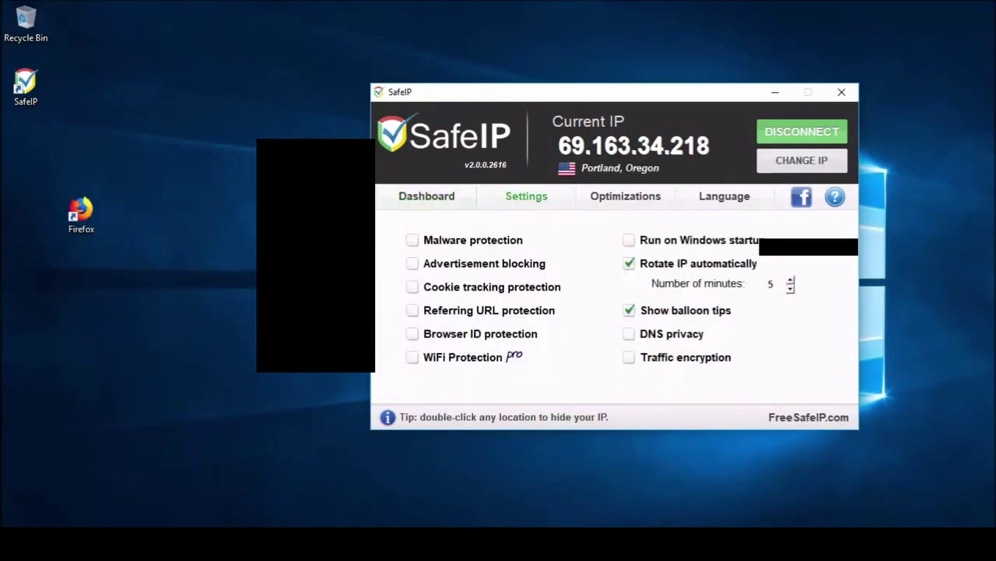